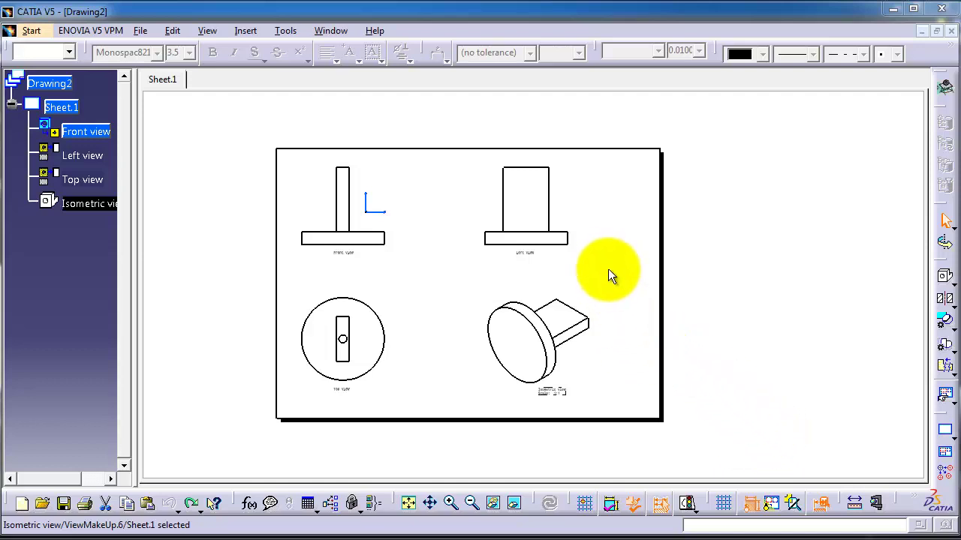
- Shift the isometric and left views further right, showing view frames only while moving them
mouse_move(730, 236)
middle_down()
mouse_move(801, 233)
mouse_move(796, 187)
mouse_move(798, 209)
middle_up()
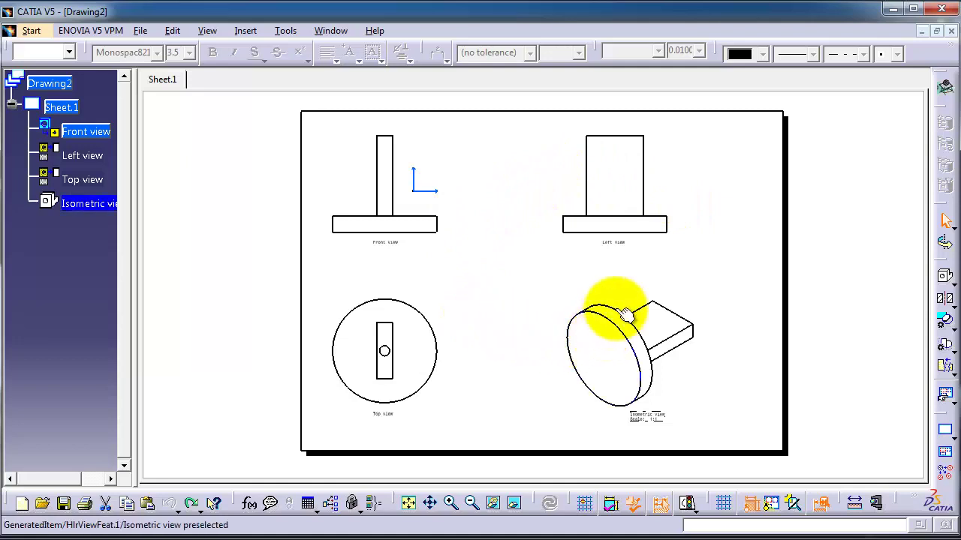
click(622, 317)
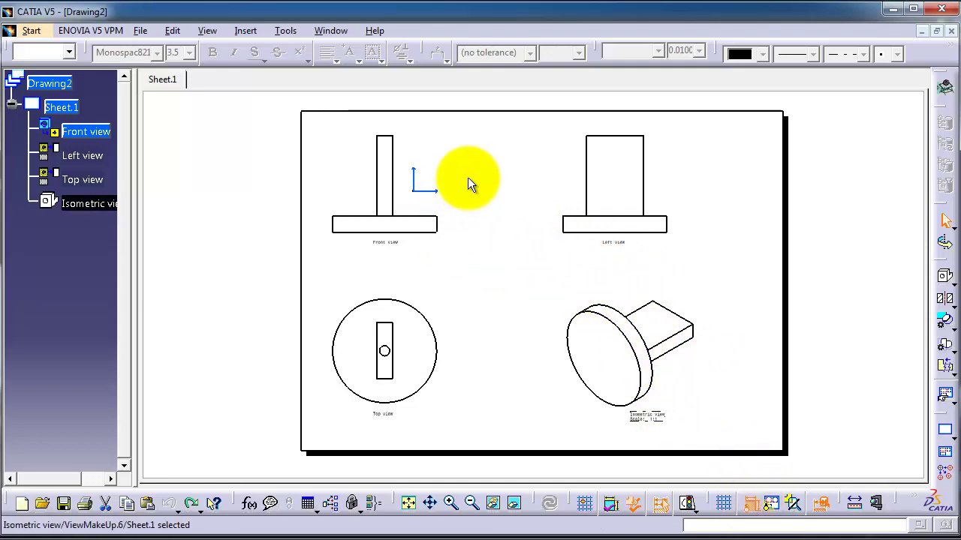
click(771, 504)
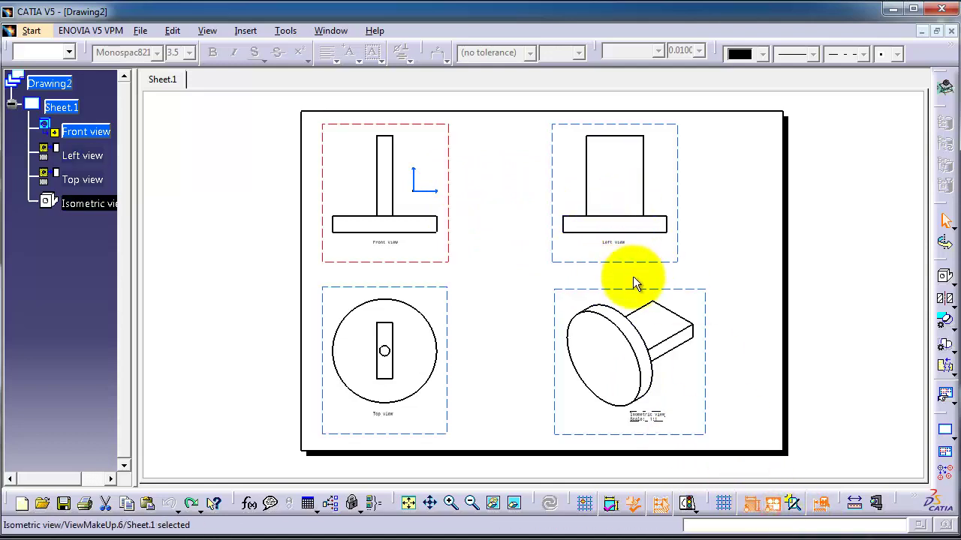
drag(642, 290, 685, 293)
drag(628, 126, 652, 123)
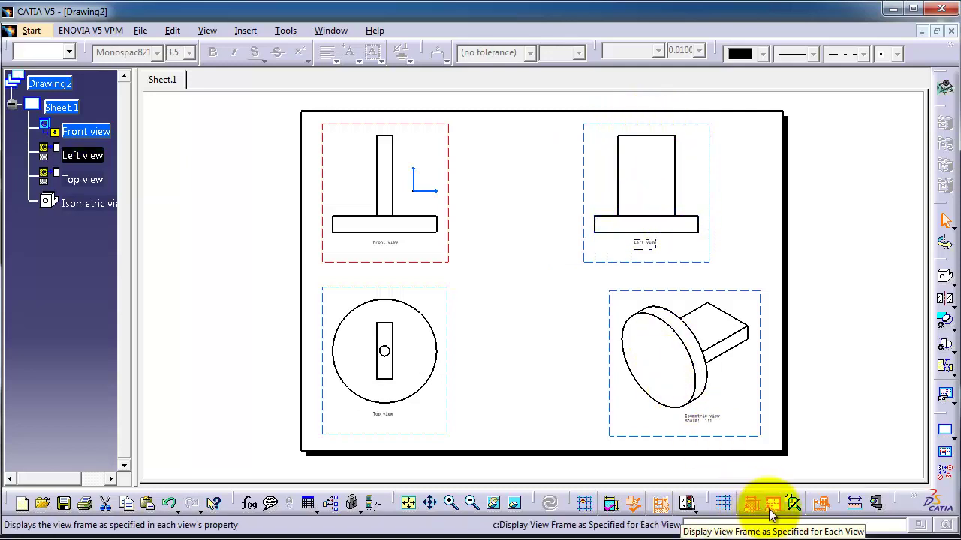
click(771, 504)
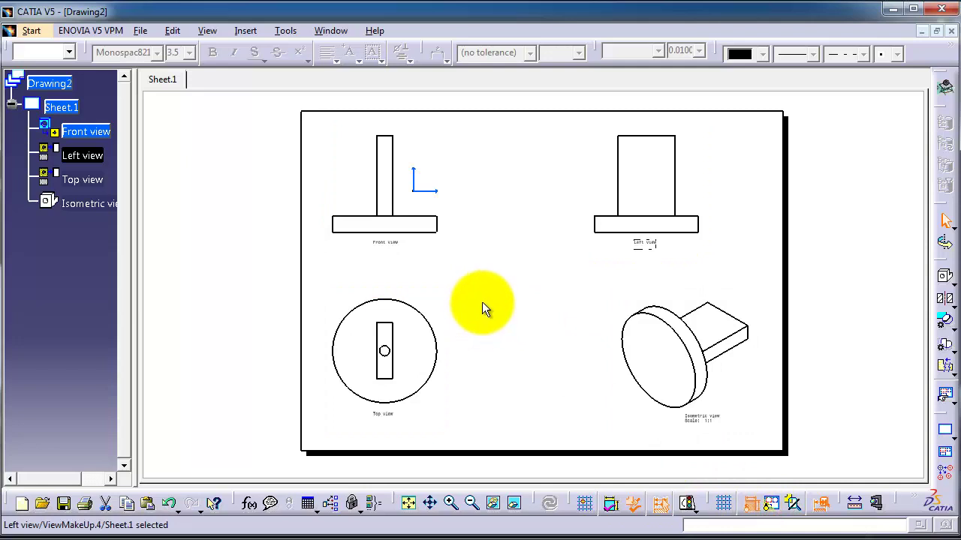
click(245, 33)
mouse_move(245, 78)
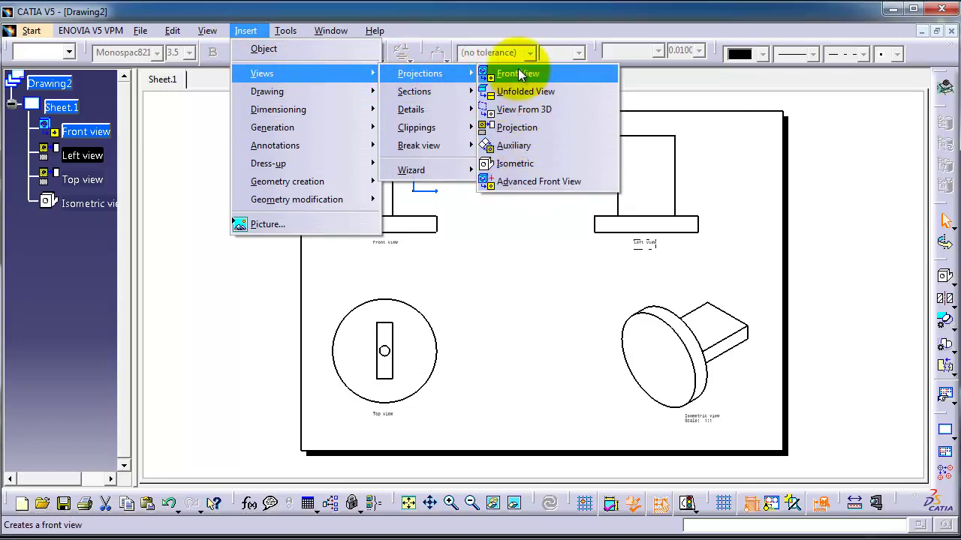
mouse_move(407, 98)
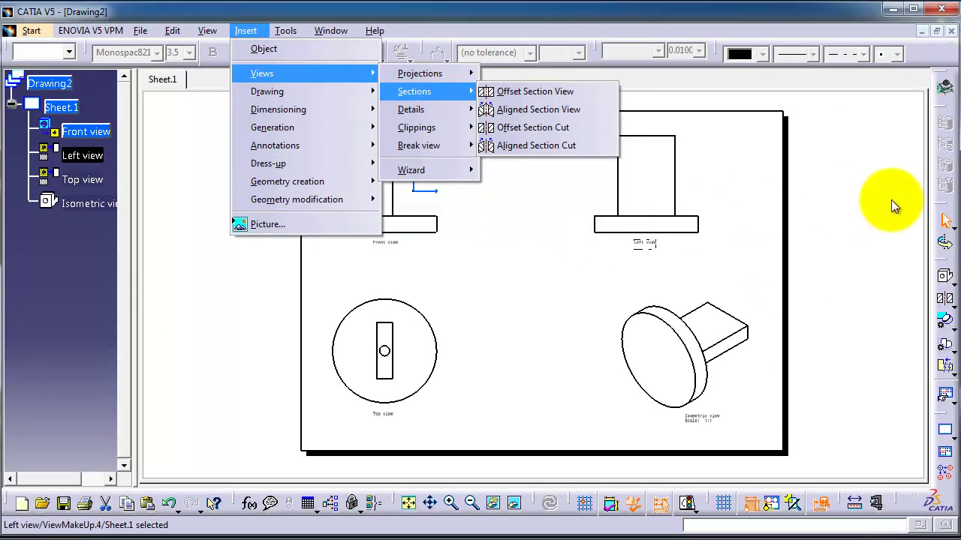
- Launch the Offset Section View tool from the right-toolbar Sections flyout
click(865, 198)
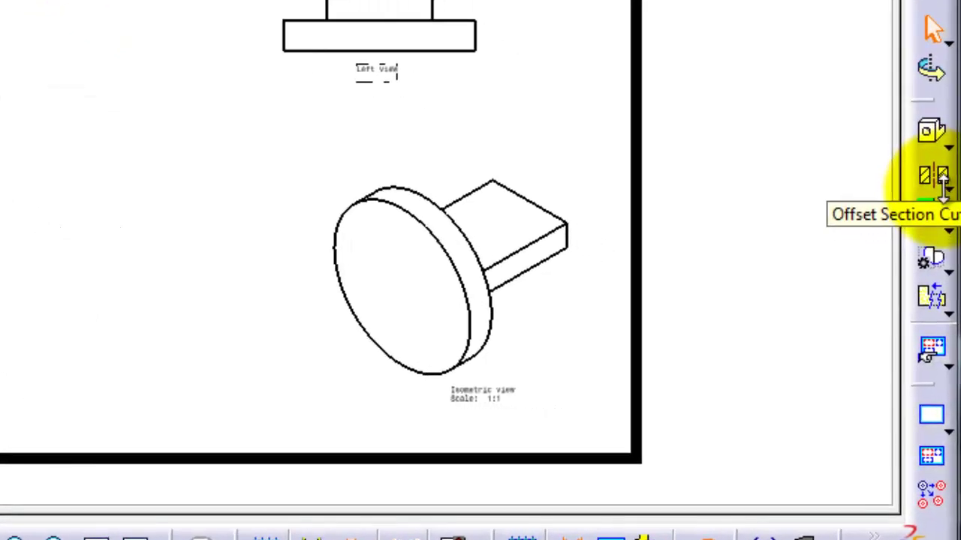
click(952, 308)
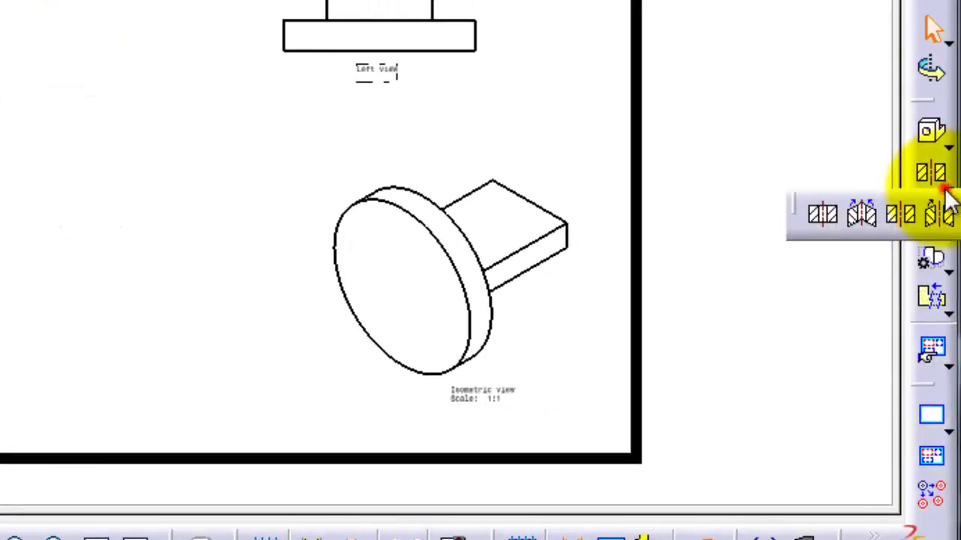
click(827, 212)
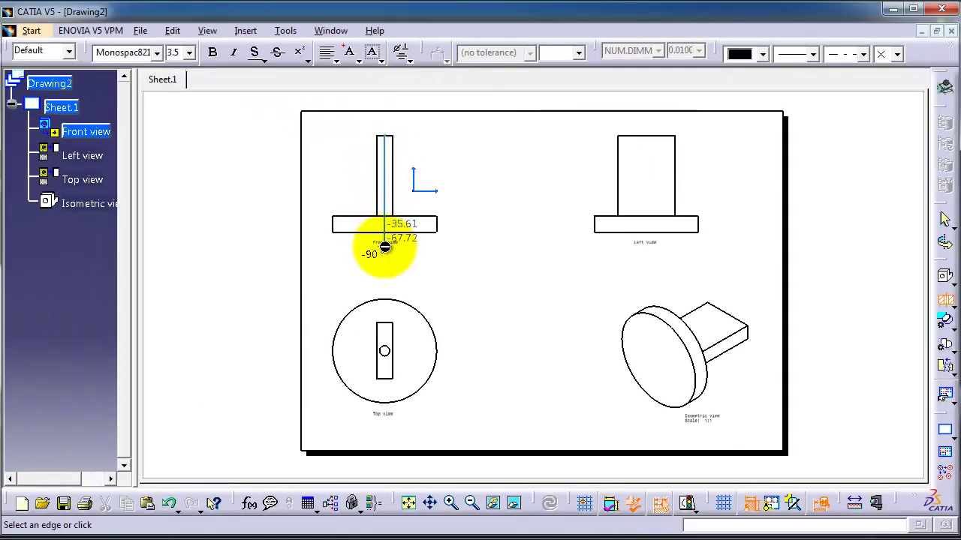
- Finish the vertical cut through the front view and place Section view A-A beside it
double_click(497, 183)
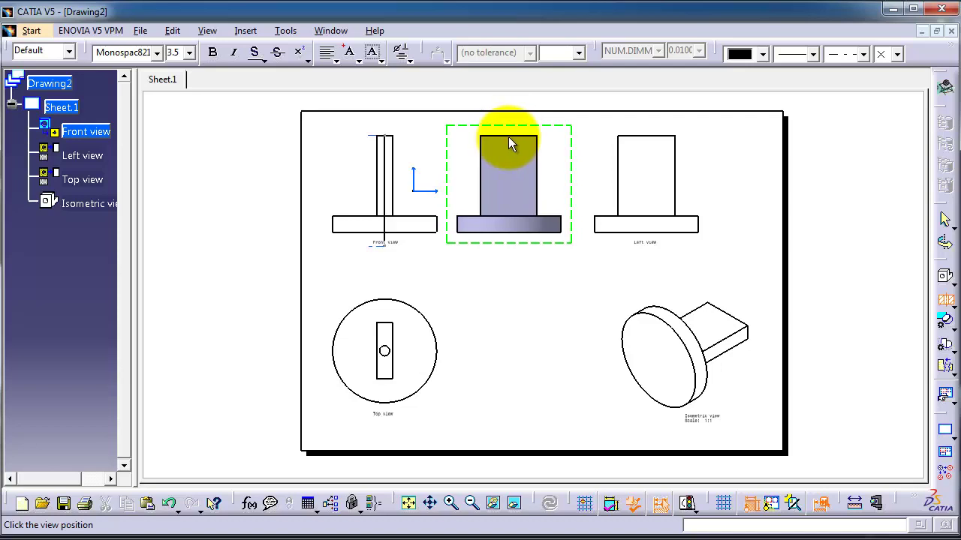
click(508, 138)
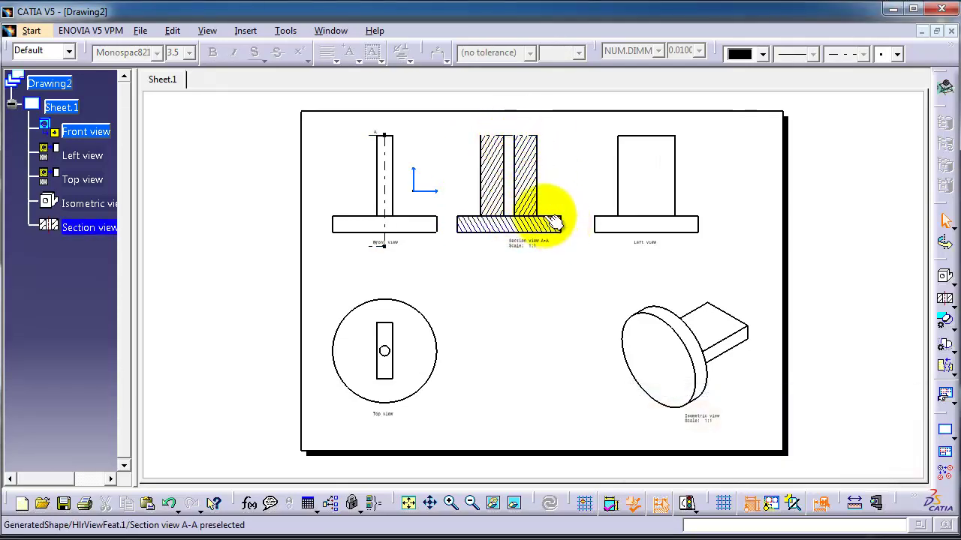
click(450, 218)
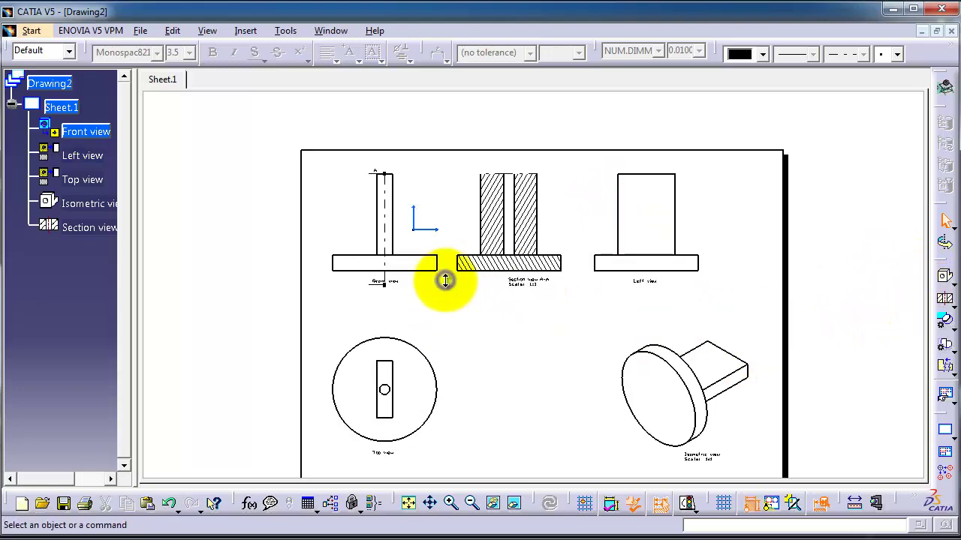
ctrl+middle_drag(445, 280, 446, 222)
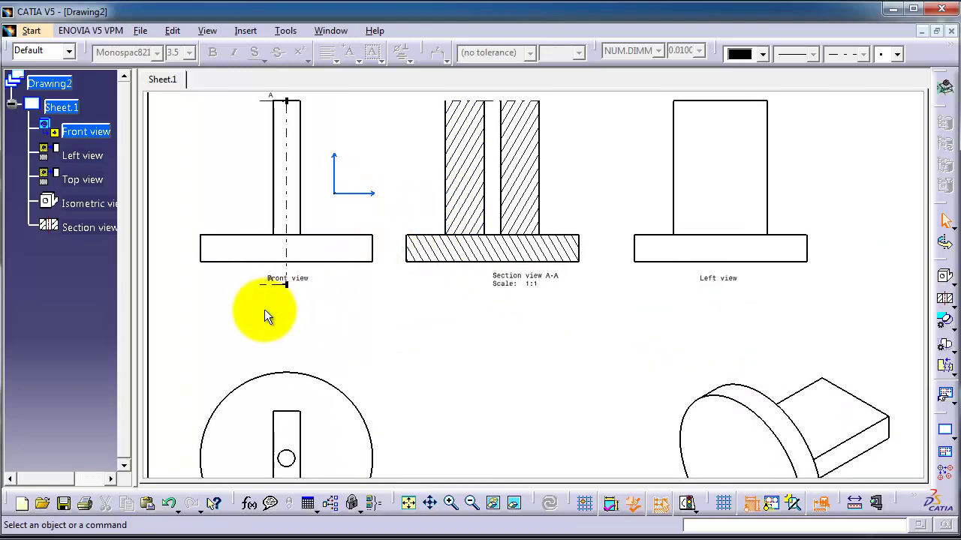
middle_drag(365, 140, 469, 212)
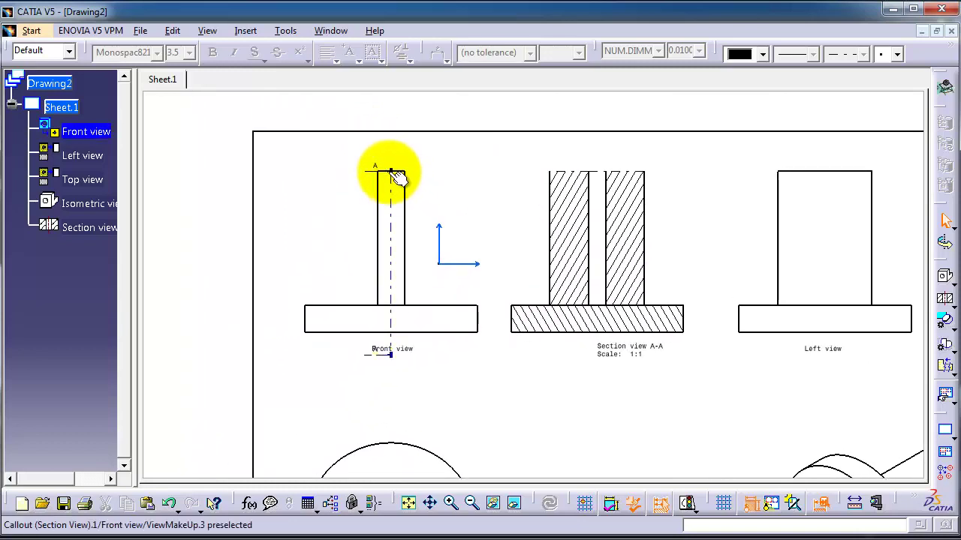
click(389, 169)
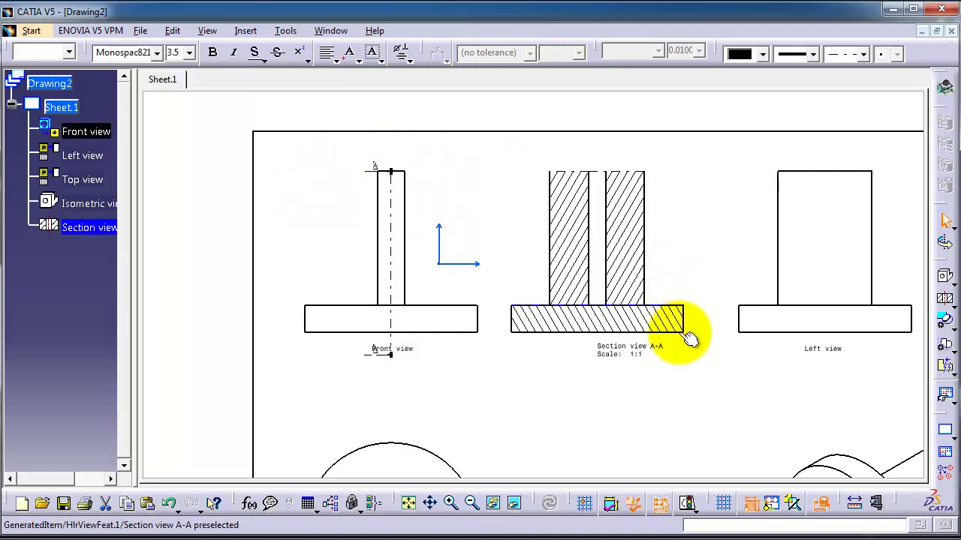
middle_drag(669, 376, 587, 303)
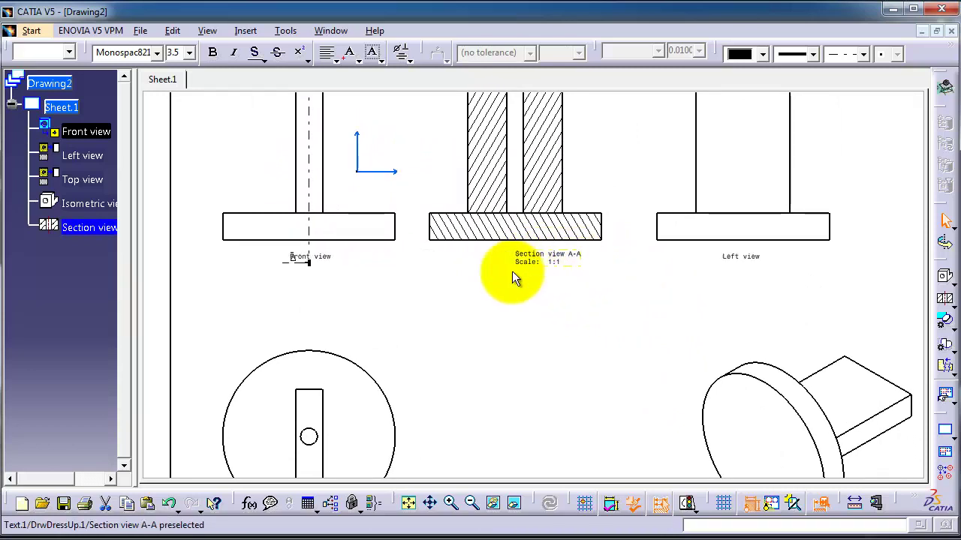
middle_drag(408, 278, 458, 371)
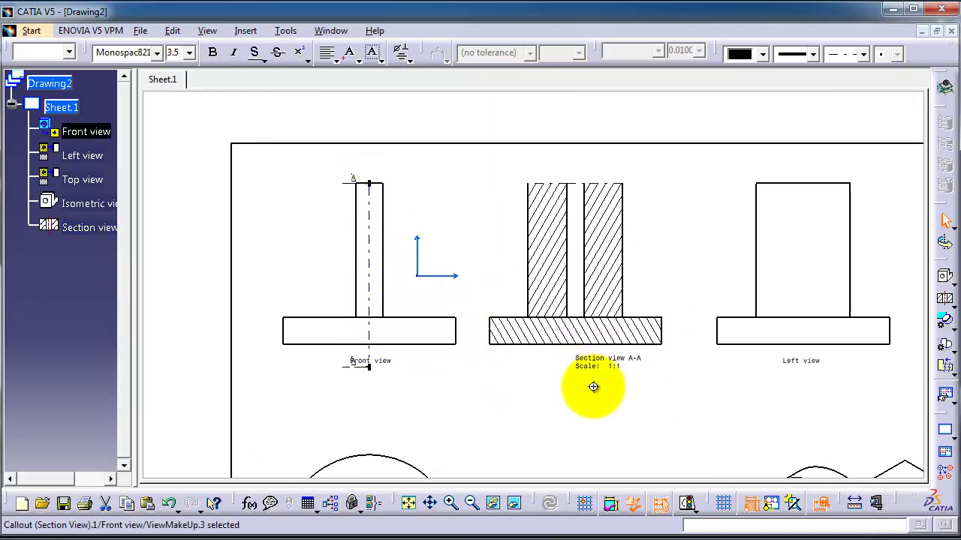
mouse_move(593, 386)
ctrl+middle_down()
mouse_move(532, 307)
mouse_move(543, 343)
ctrl+middle_up()
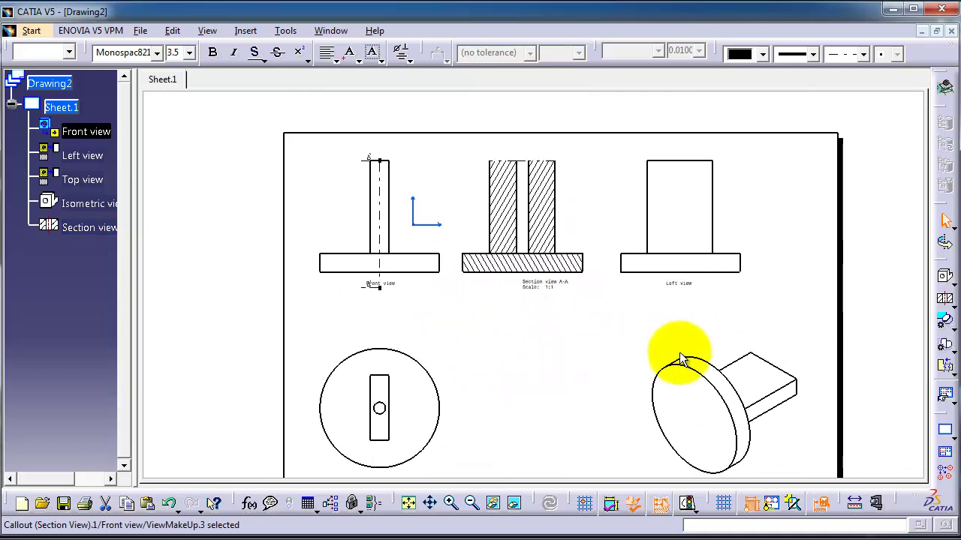
middle_drag(632, 338, 576, 334)
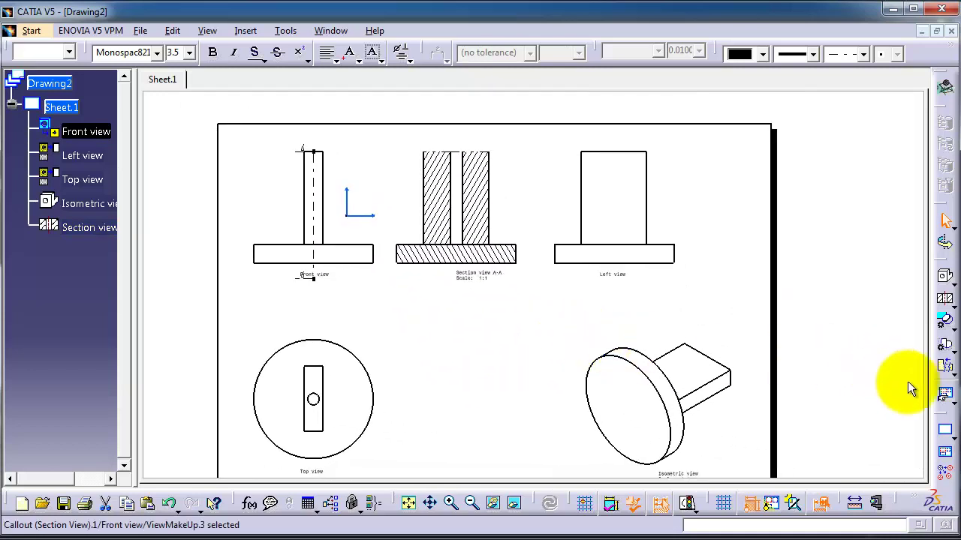
- Cut vertically from above to below the front view and place Section cut B-B at the sheet's right
click(950, 308)
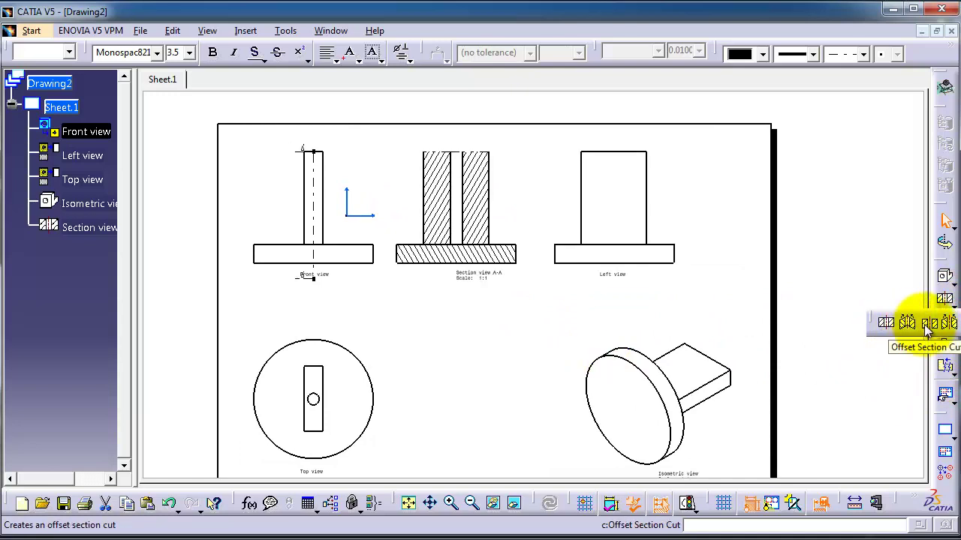
click(929, 330)
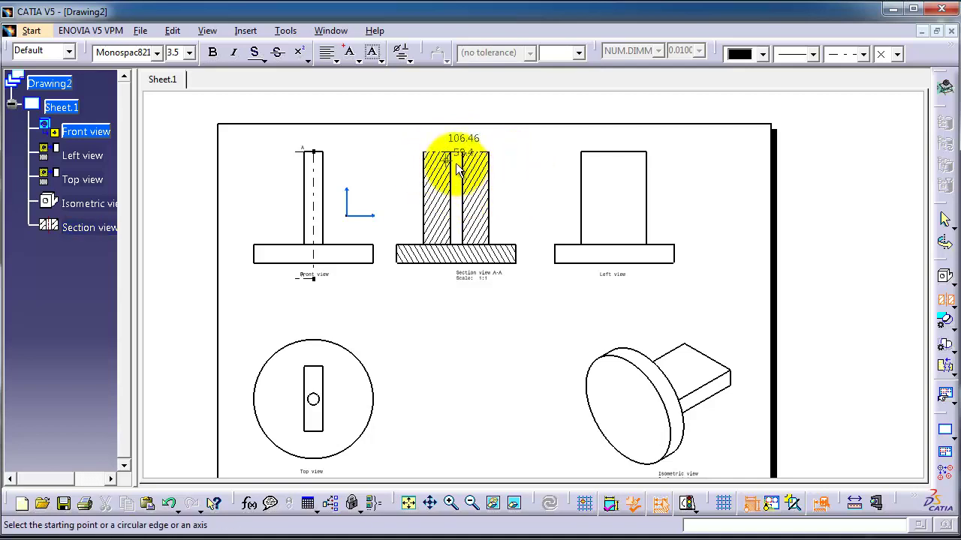
middle_drag(516, 164, 515, 165)
mouse_move(540, 111)
middle_down()
mouse_move(630, 337)
mouse_move(528, 313)
middle_up()
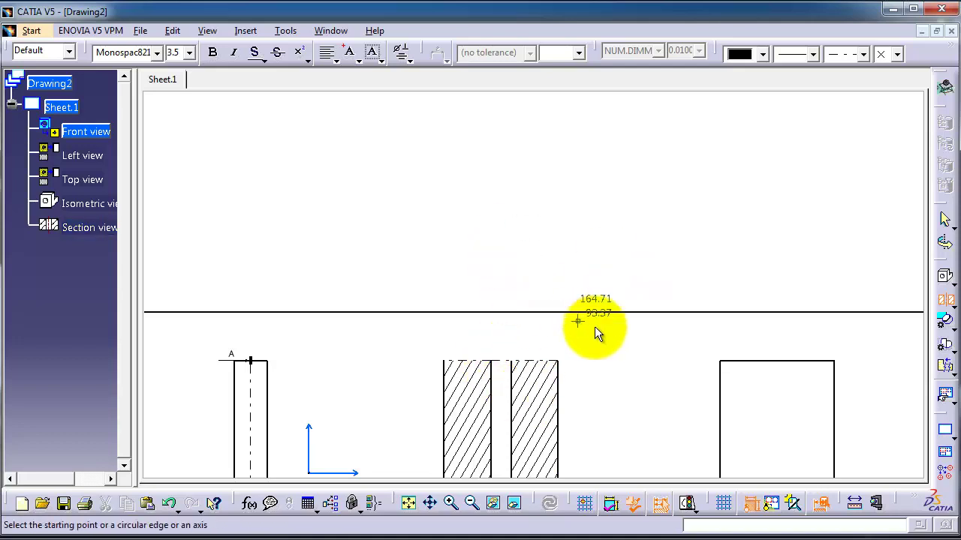
mouse_move(633, 412)
middle_down()
mouse_move(600, 296)
mouse_move(607, 369)
middle_up()
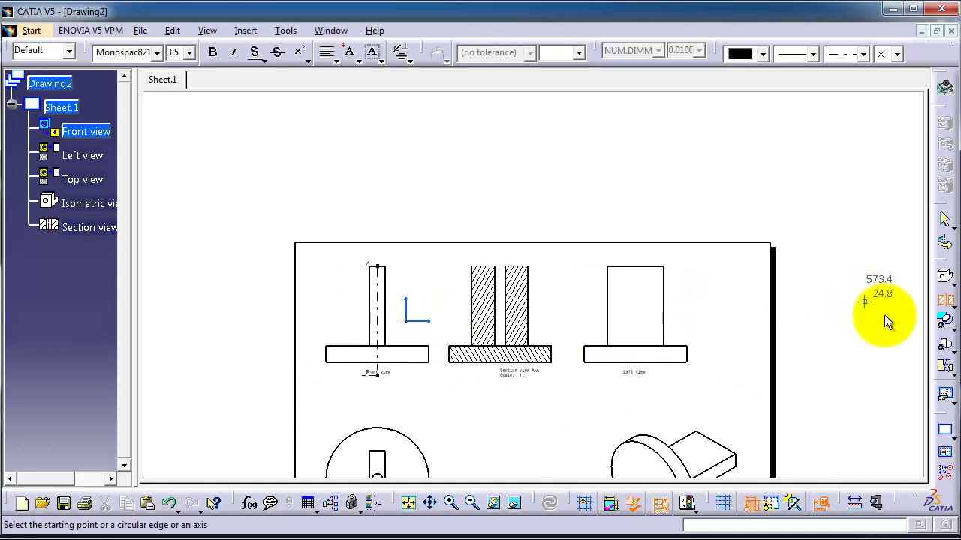
click(947, 305)
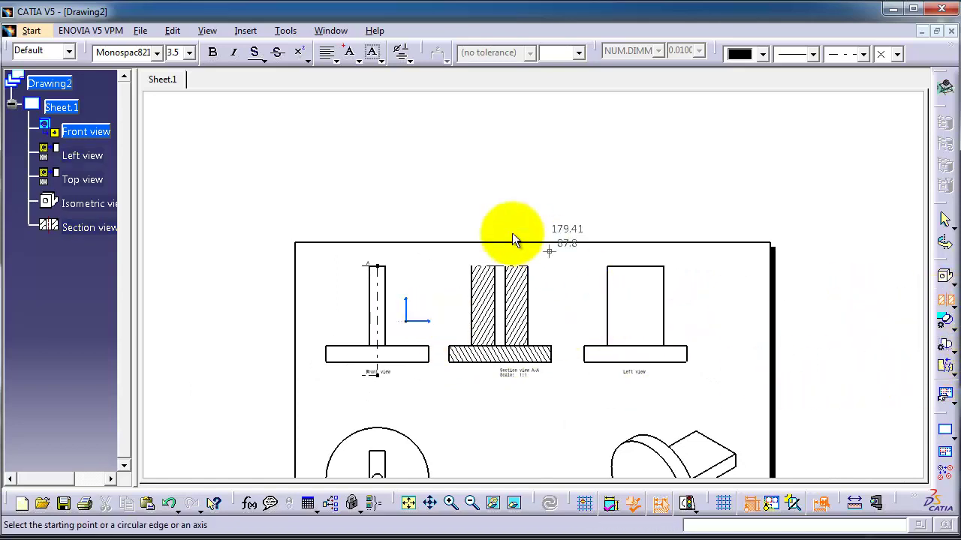
click(373, 245)
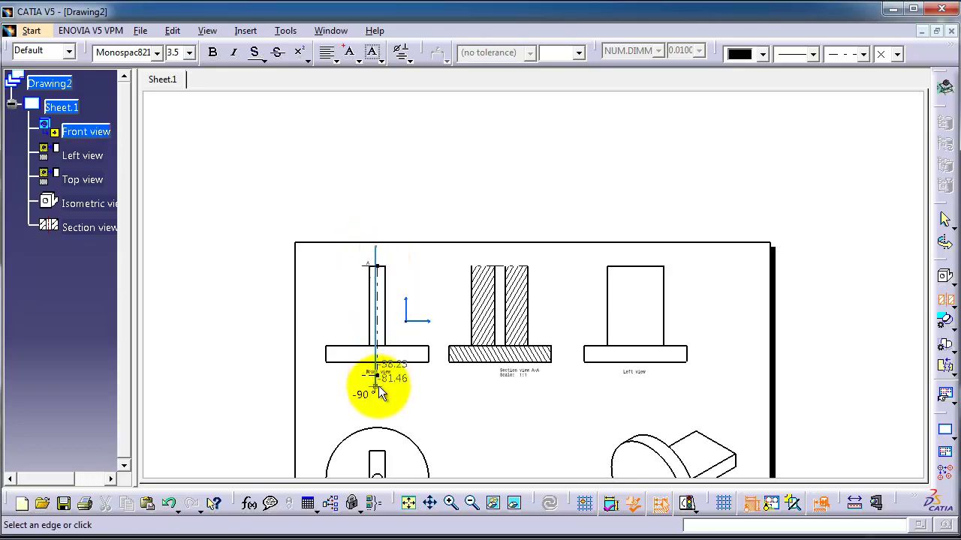
click(377, 386)
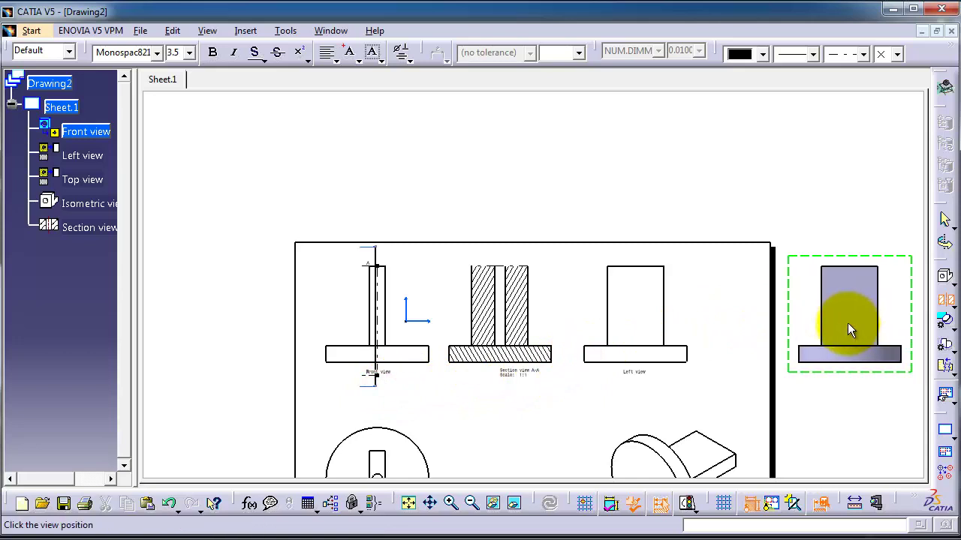
click(848, 324)
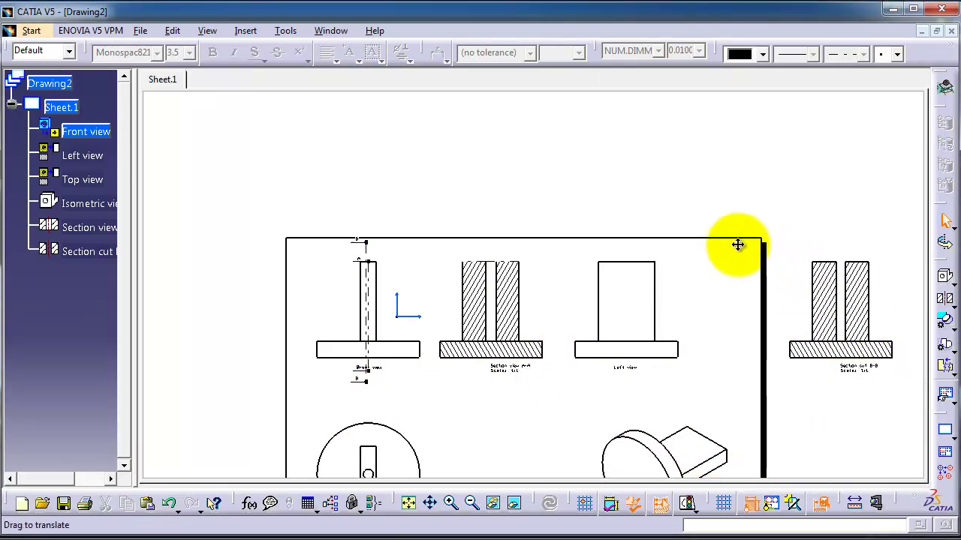
middle_drag(804, 290, 634, 247)
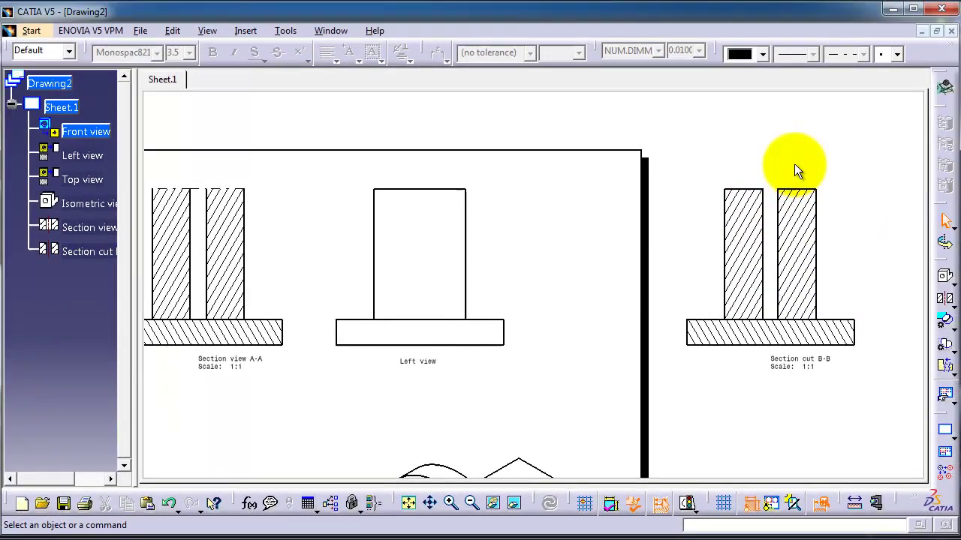
middle_drag(794, 161, 802, 177)
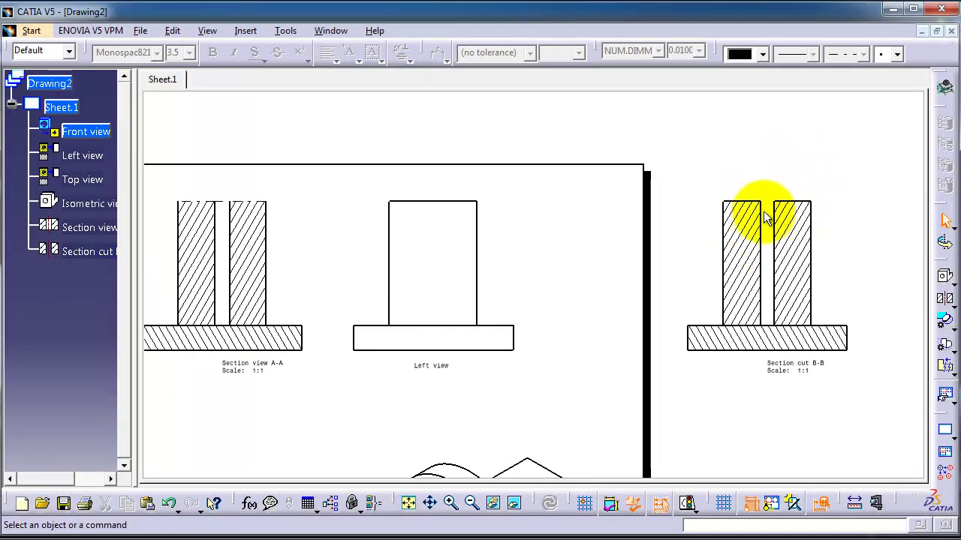
middle_drag(336, 211, 430, 223)
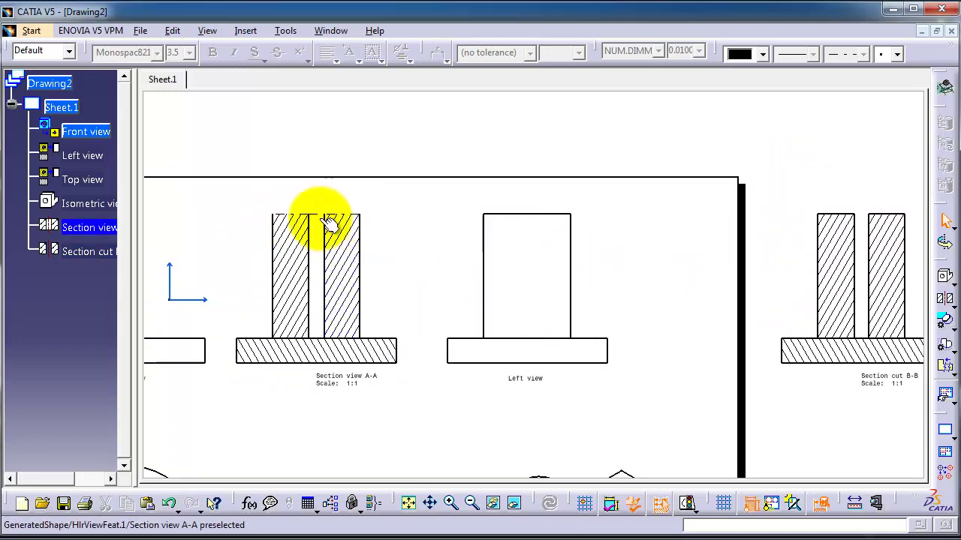
middle_drag(375, 214, 447, 216)
click(422, 218)
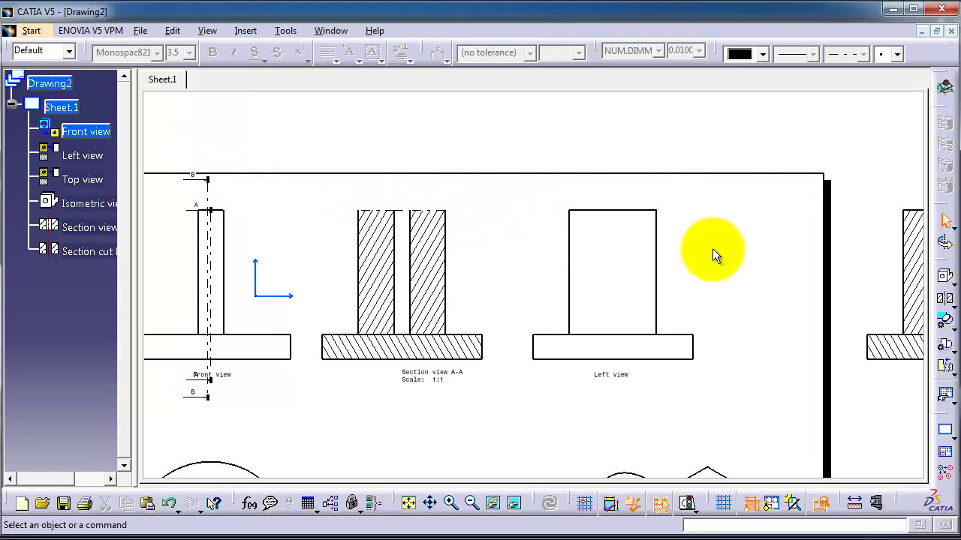
mouse_move(713, 253)
middle_down()
mouse_move(542, 230)
mouse_move(553, 251)
middle_up()
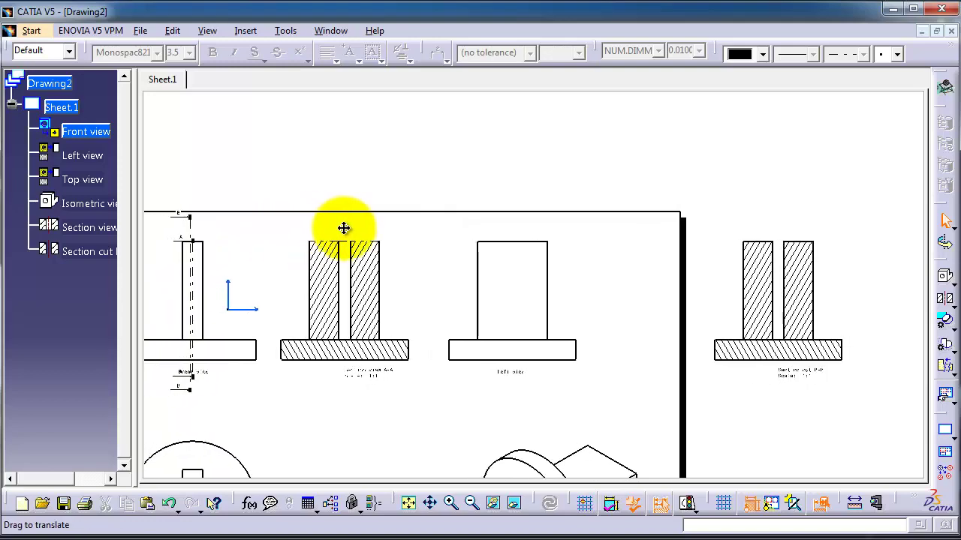
middle_drag(272, 235, 436, 214)
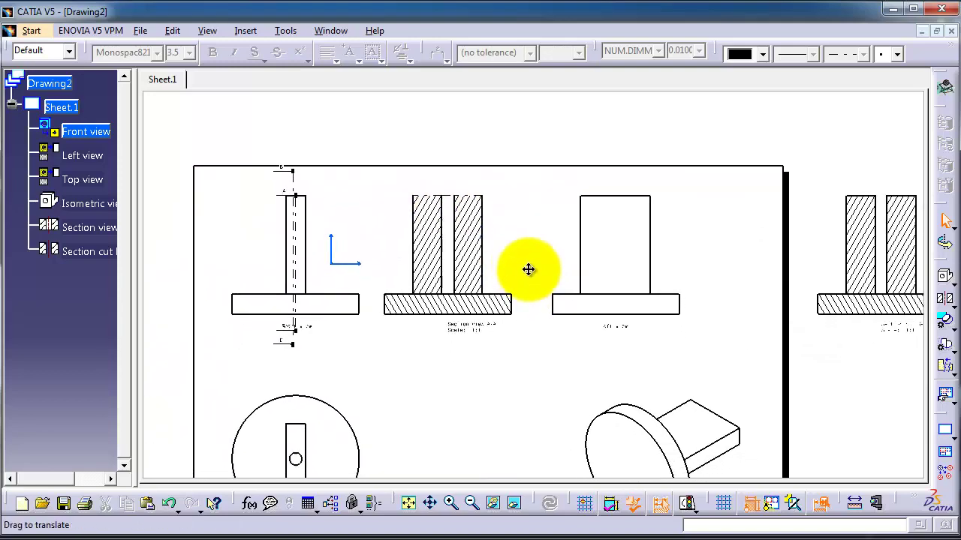
mouse_move(531, 318)
middle_down()
mouse_move(524, 244)
mouse_move(504, 291)
middle_up()
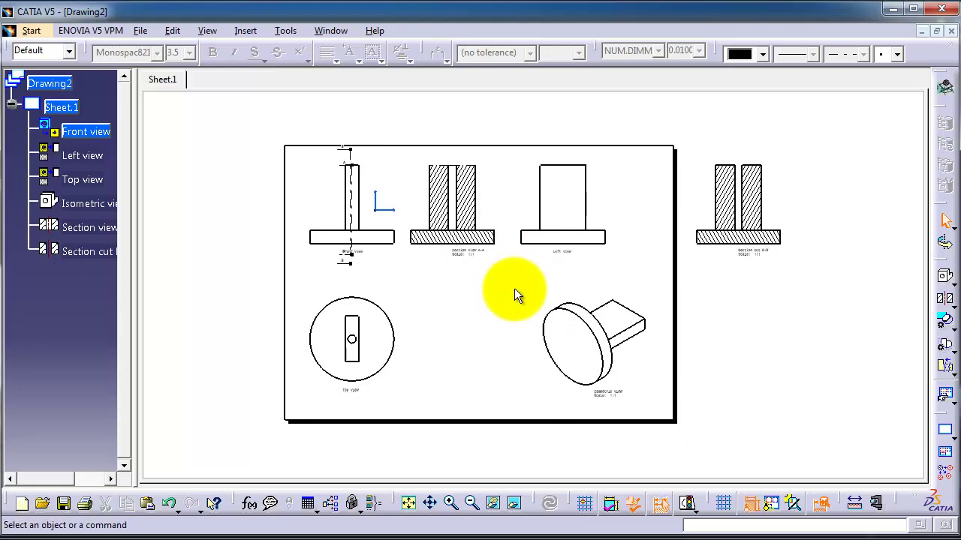
middle_drag(542, 322, 547, 225)
mouse_move(498, 258)
middle_down()
mouse_move(499, 330)
mouse_move(484, 328)
middle_up()
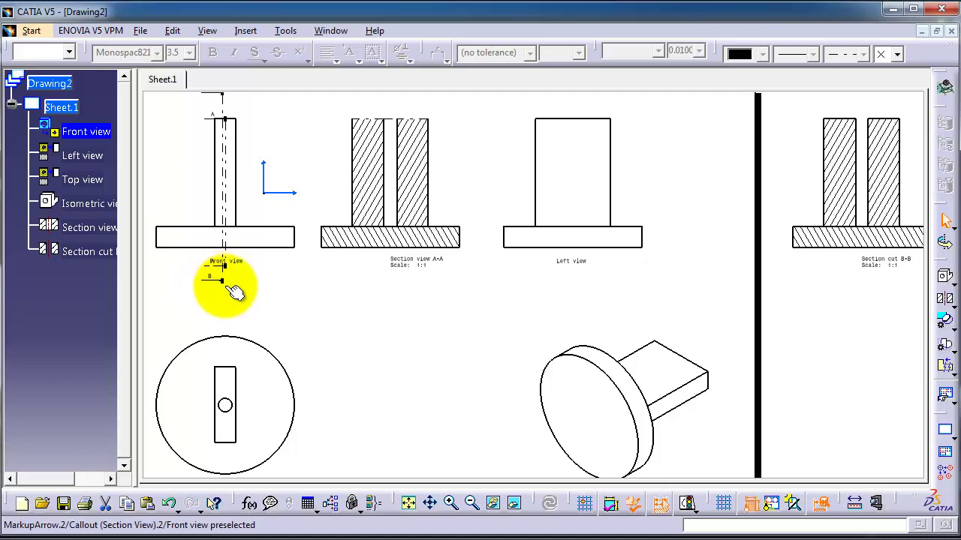
click(232, 290)
middle_drag(803, 300, 685, 300)
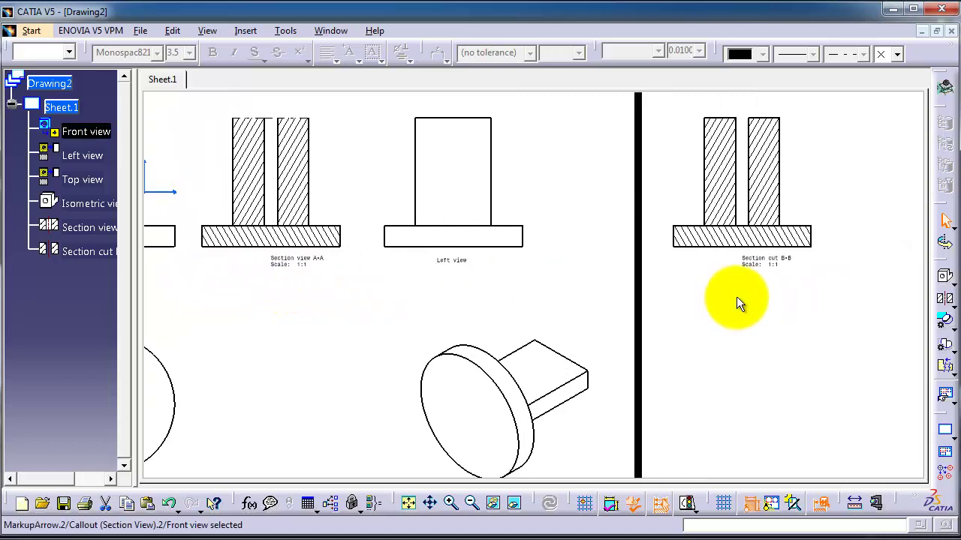
click(784, 261)
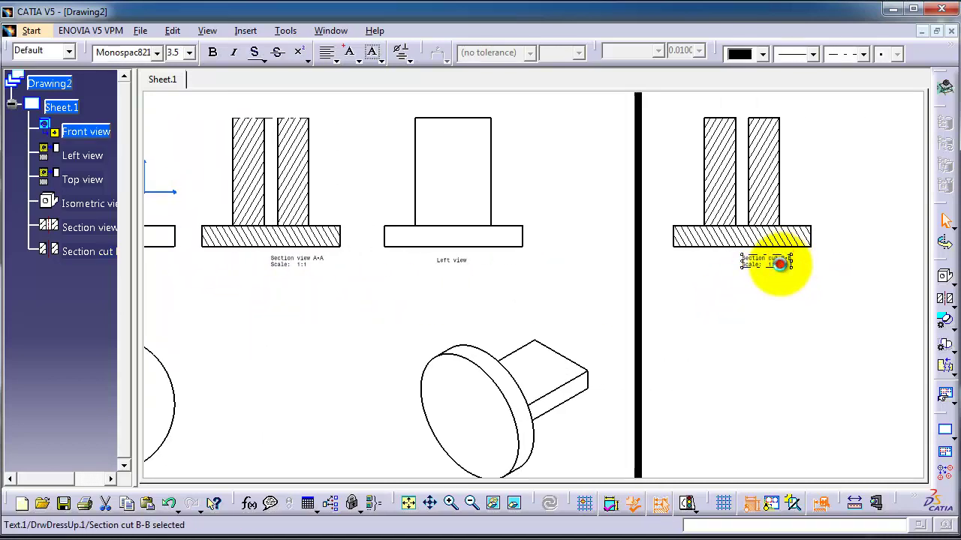
double_click(780, 264)
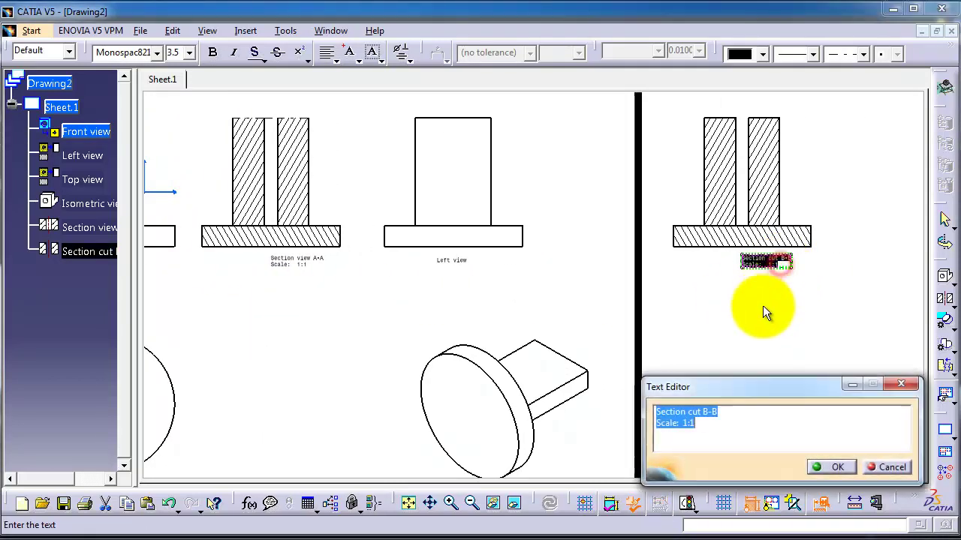
click(831, 467)
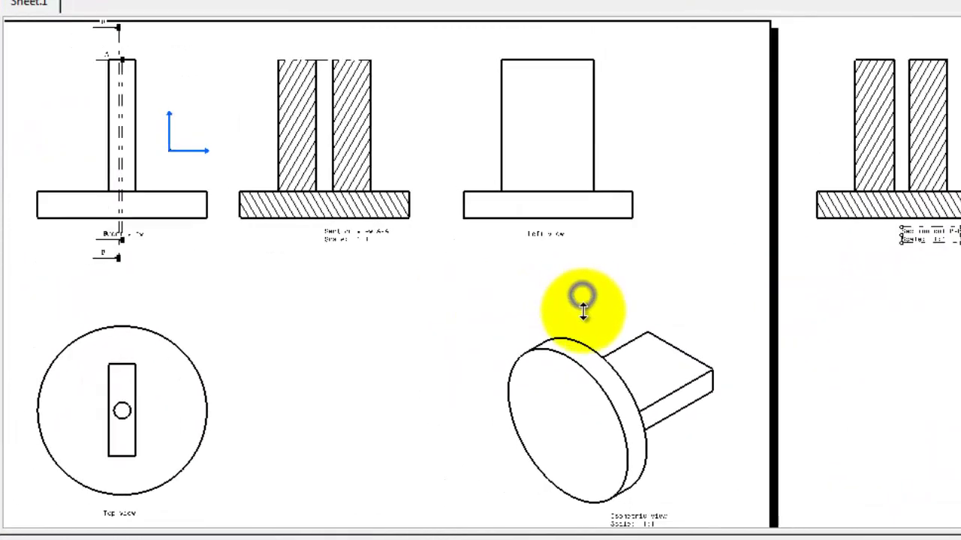